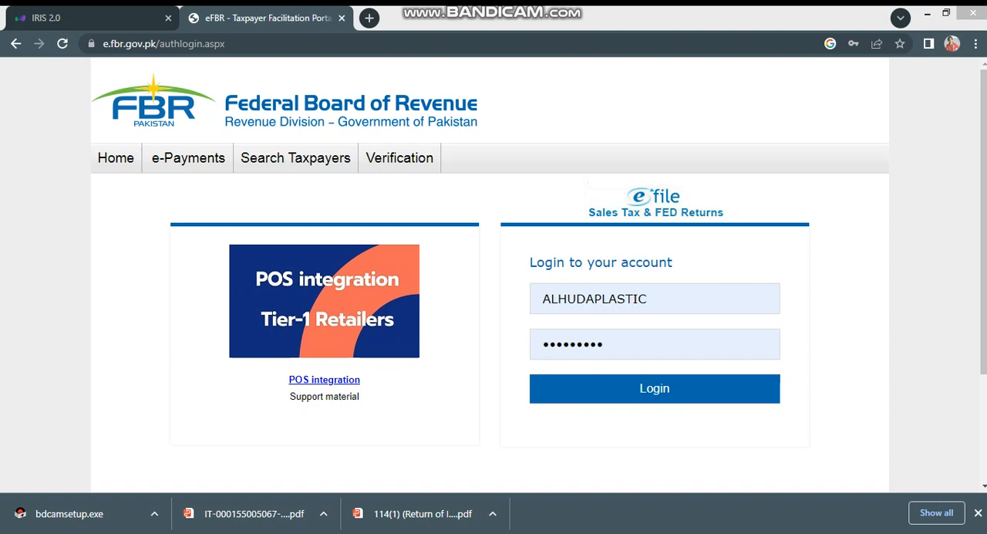
Step: Search the web for efbr and open the e-FBR portal from the results
{"action": "left_click", "coordinate": [655, 299]}
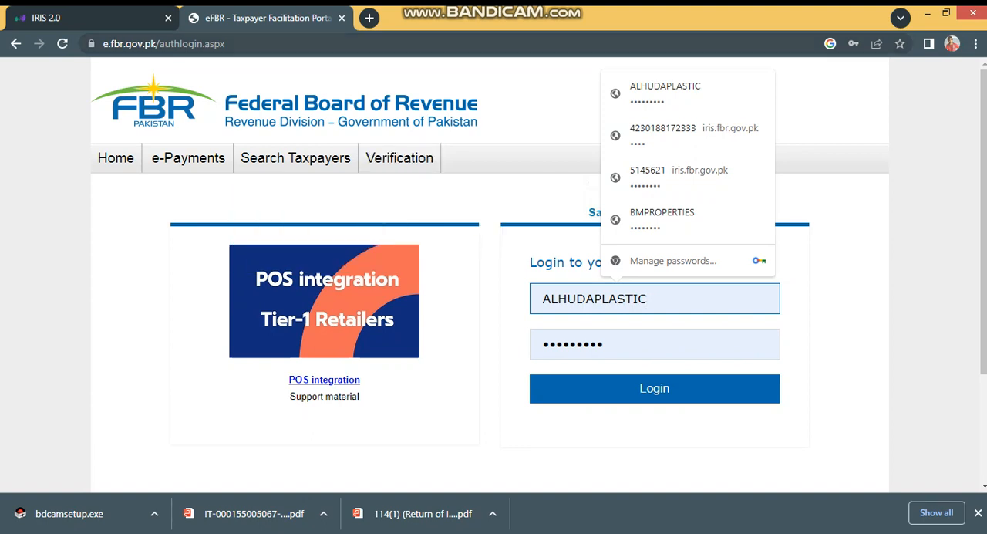
{"action": "left_click", "coordinate": [255, 44]}
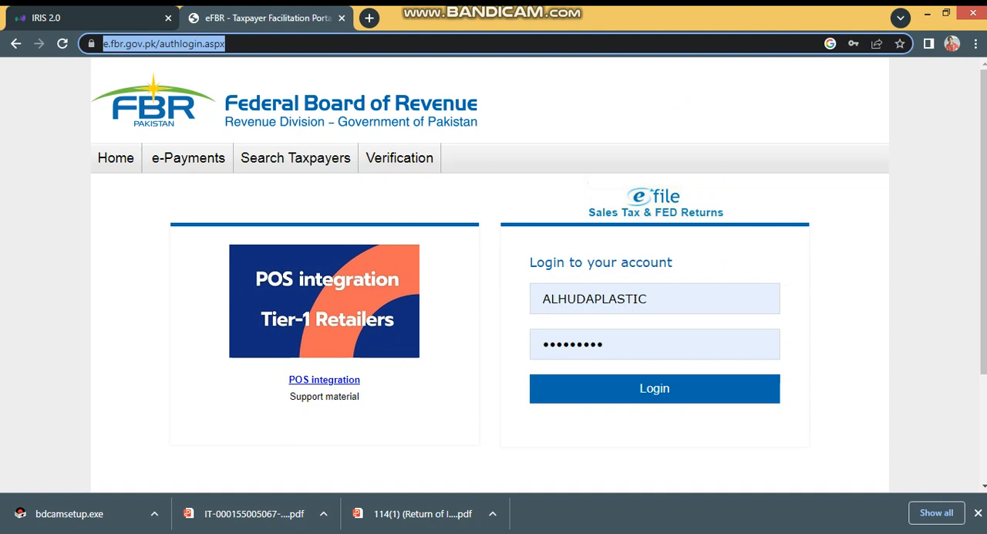
{"action": "type", "text": "efbr"}
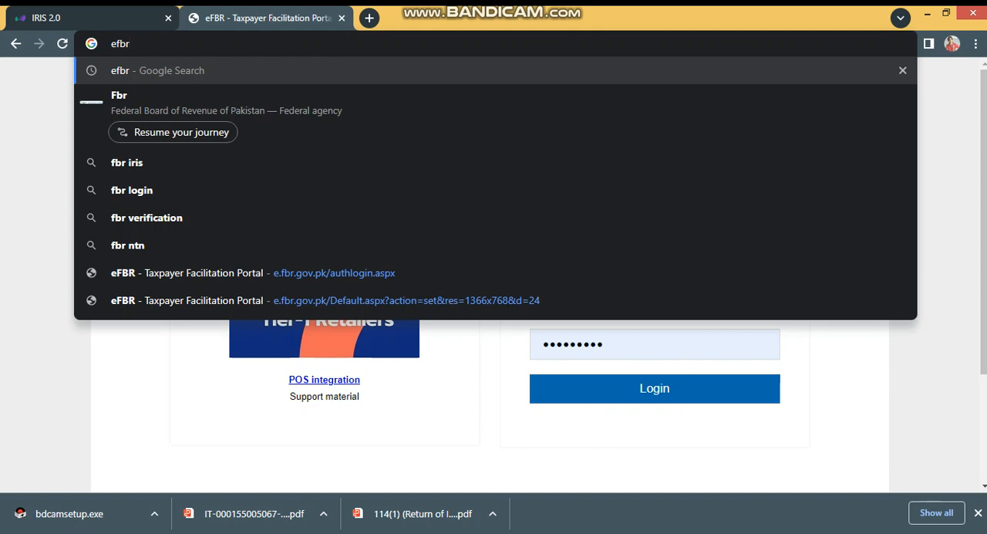
{"action": "key", "text": "Return"}
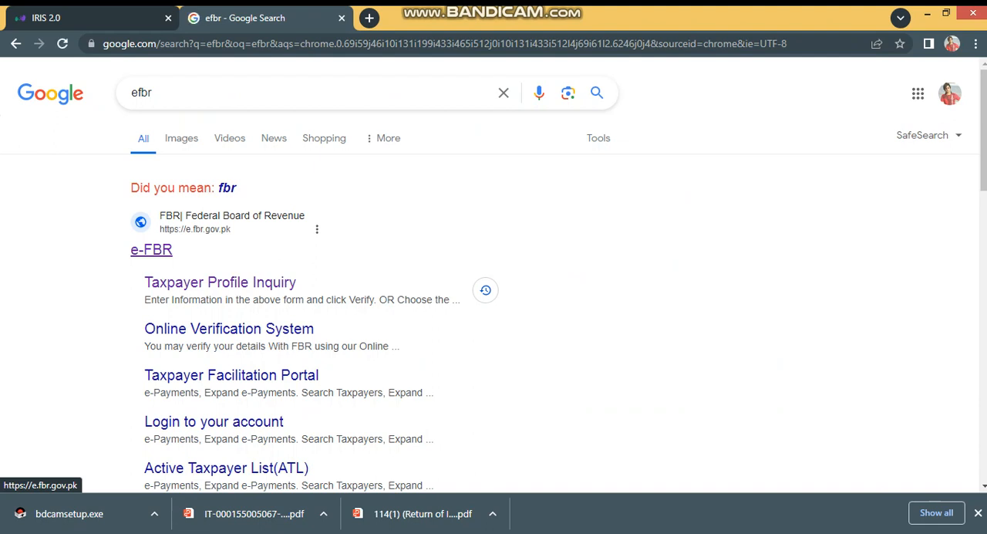
{"action": "left_click", "coordinate": [151, 249]}
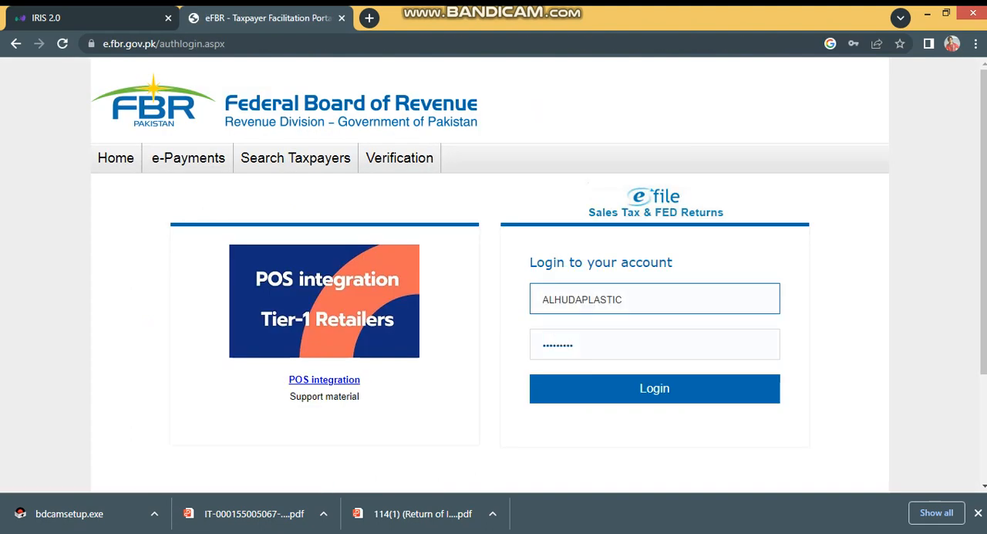
{"action": "mouse_move", "coordinate": [188, 158]}
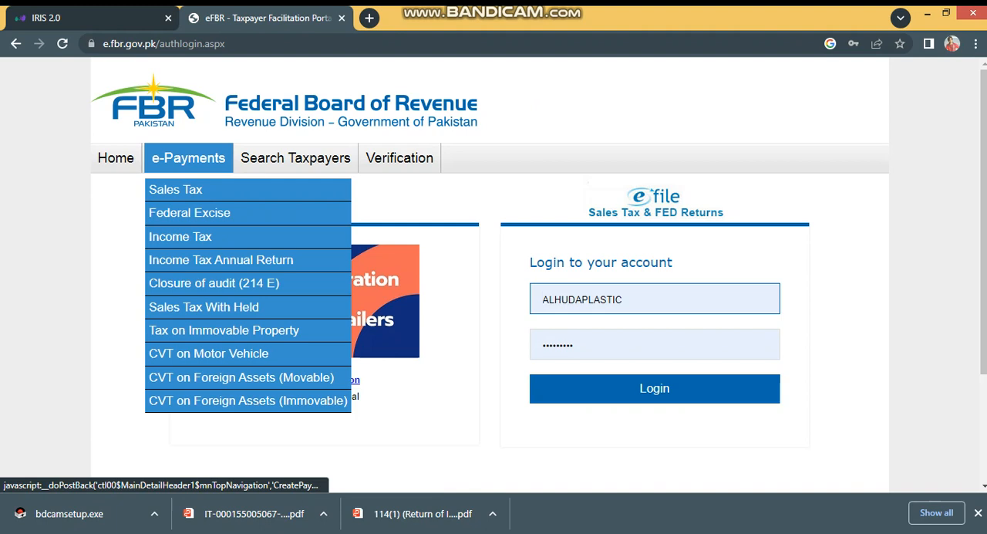
{"action": "mouse_move", "coordinate": [295, 157]}
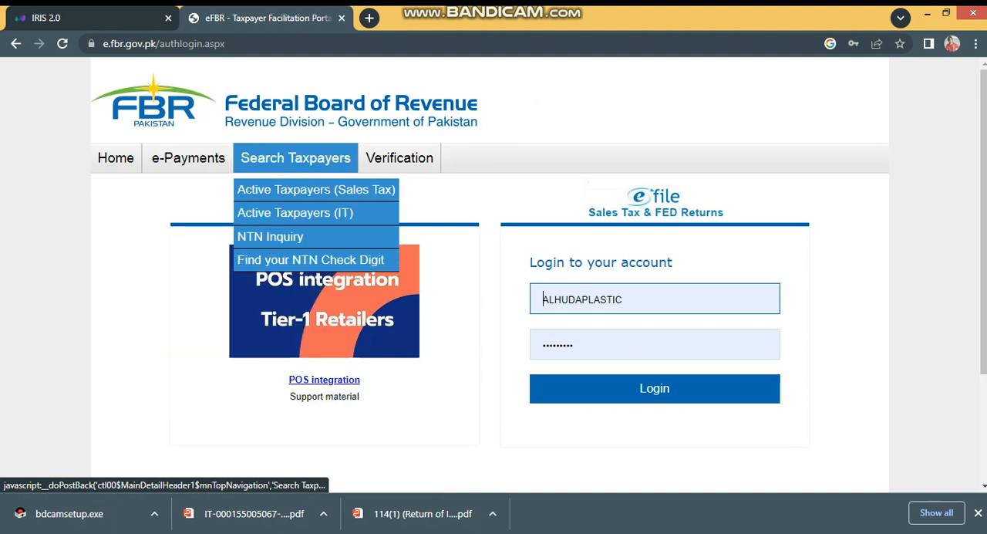
{"action": "mouse_move", "coordinate": [399, 157]}
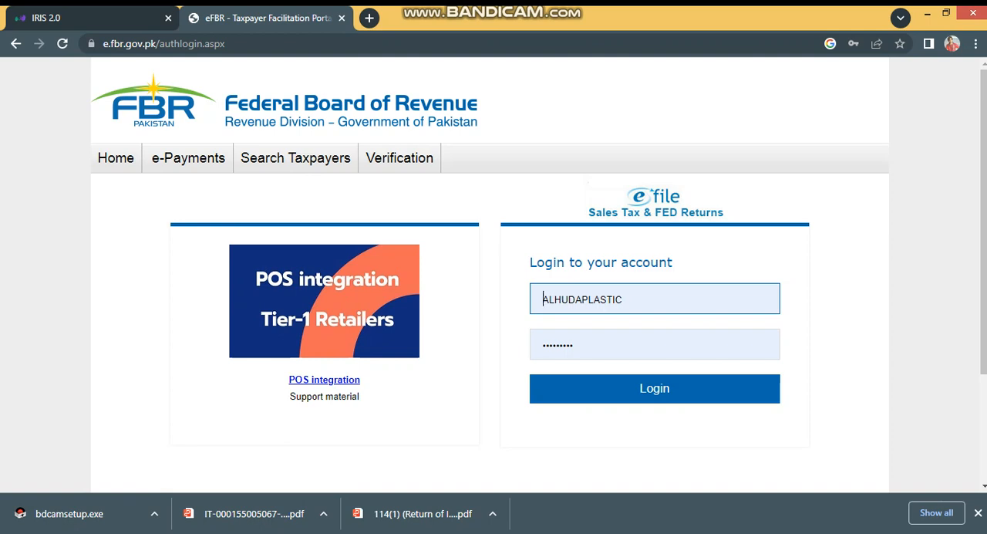
{"action": "left_click", "coordinate": [595, 299]}
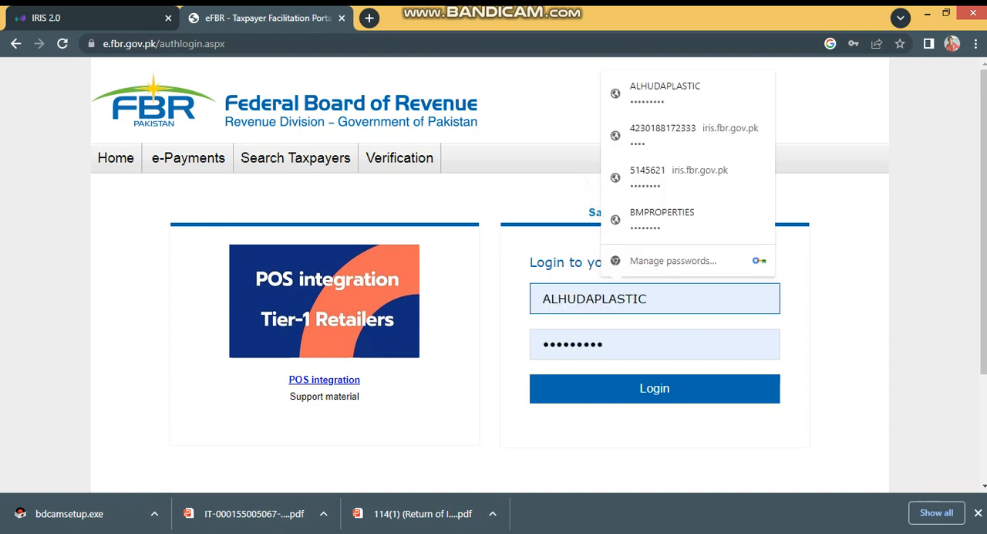
{"action": "left_click", "coordinate": [597, 344]}
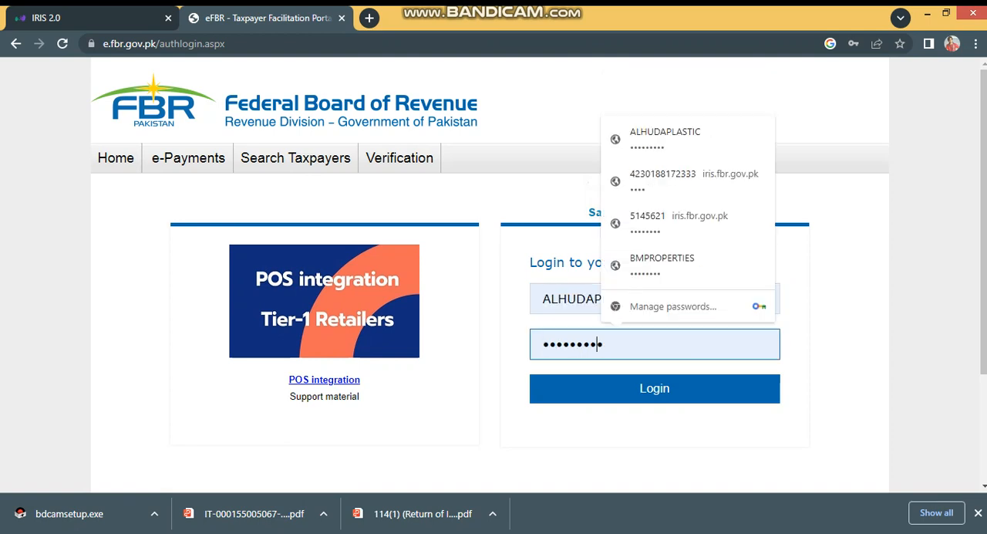
{"action": "left_click", "coordinate": [529, 262]}
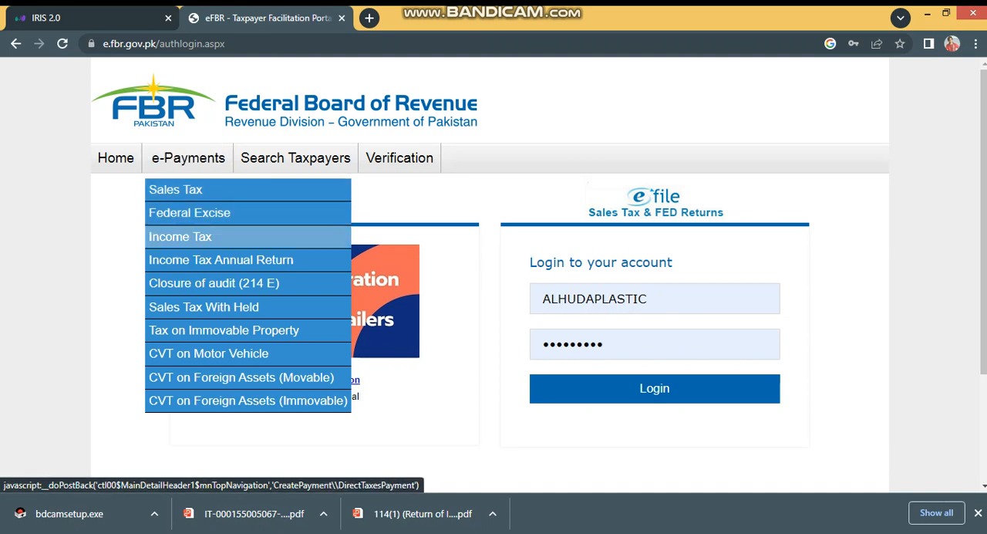
Step: Open the Income Tax e-payment form from the portal without logging in
{"action": "left_click", "coordinate": [185, 236]}
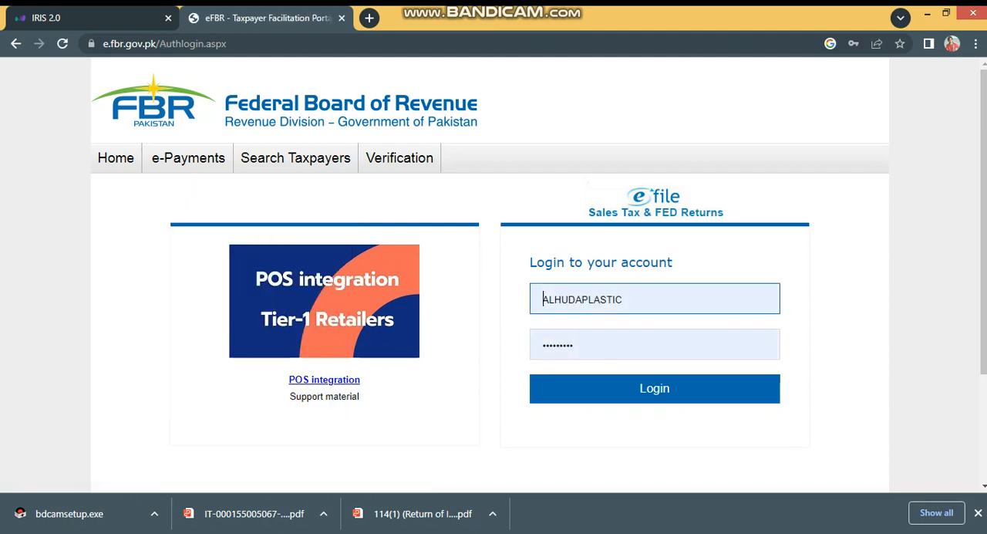
{"action": "left_click", "coordinate": [188, 158]}
{"action": "left_click", "coordinate": [185, 236]}
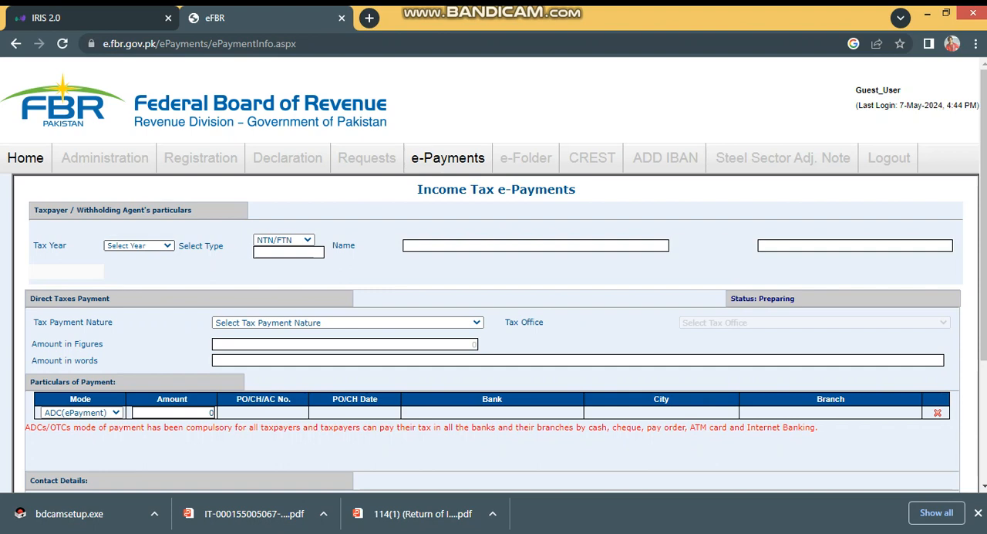
Step: Set the tax year of the income tax payment to 2023
{"action": "left_click", "coordinate": [140, 245]}
{"action": "key", "text": "Down"}
{"action": "key", "text": "Down"}
{"action": "key", "text": "Down"}
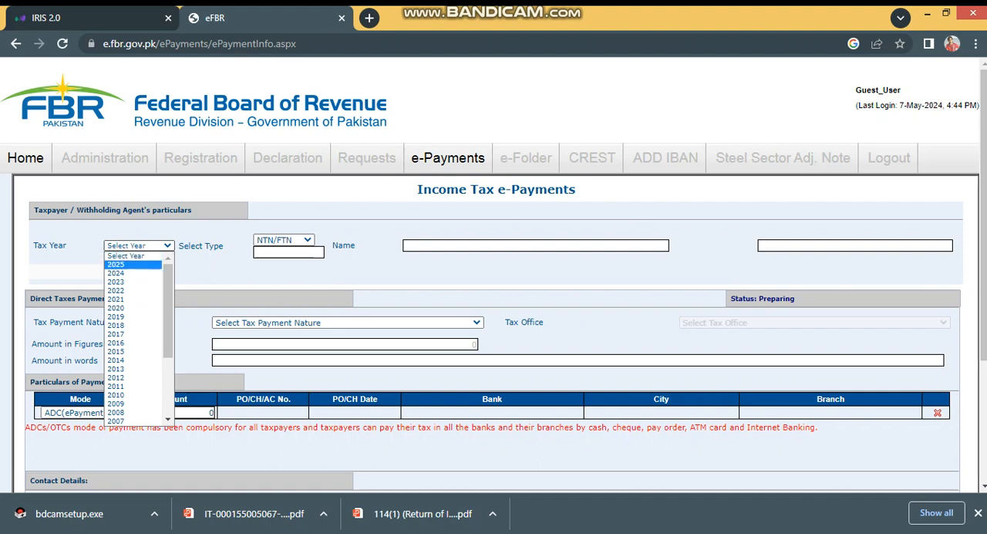
{"action": "key", "text": "Return"}
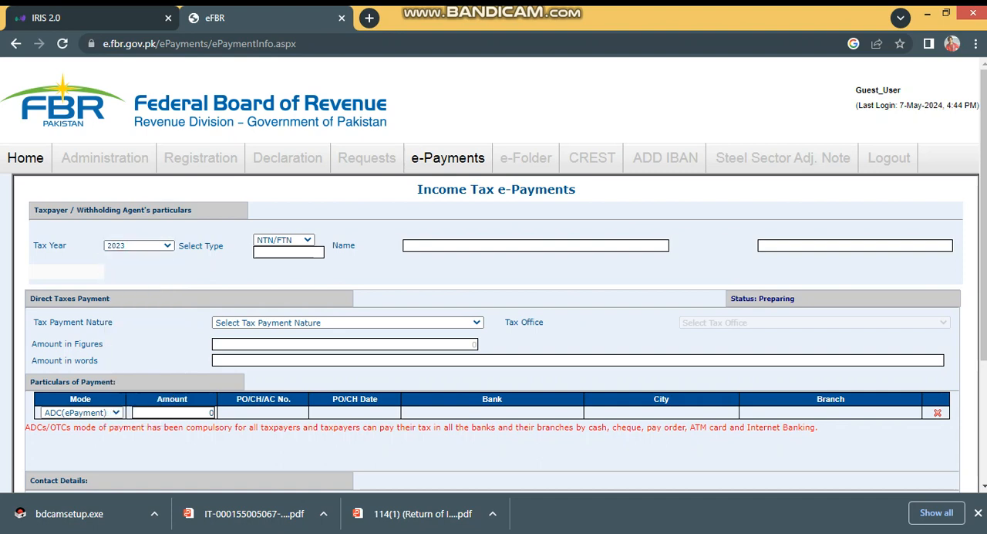
Step: Choose CNIC as the taxpayer identification type and enter the taxpayer's full CNIC number without dashes
{"action": "left_click", "coordinate": [284, 240]}
{"action": "left_click", "coordinate": [285, 240]}
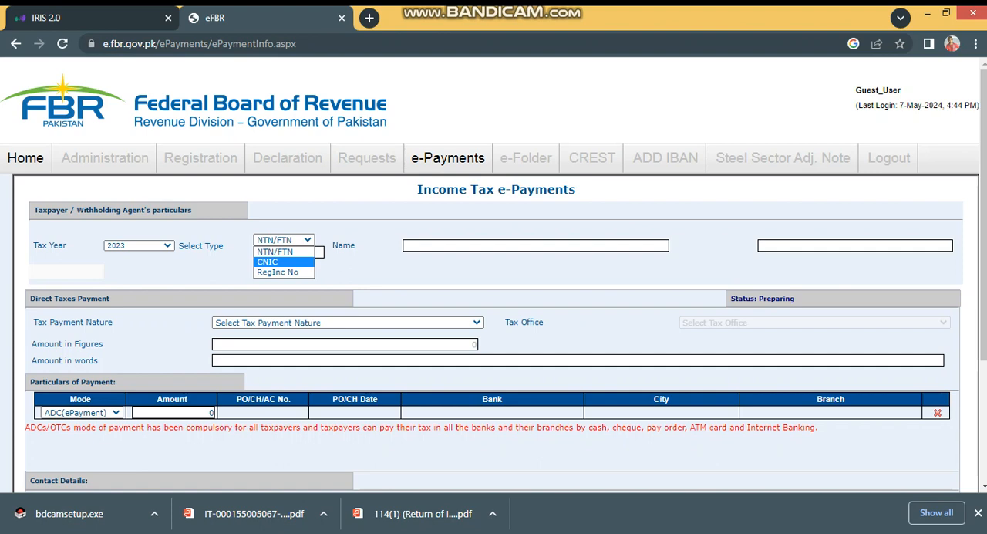
{"action": "left_click", "coordinate": [267, 262]}
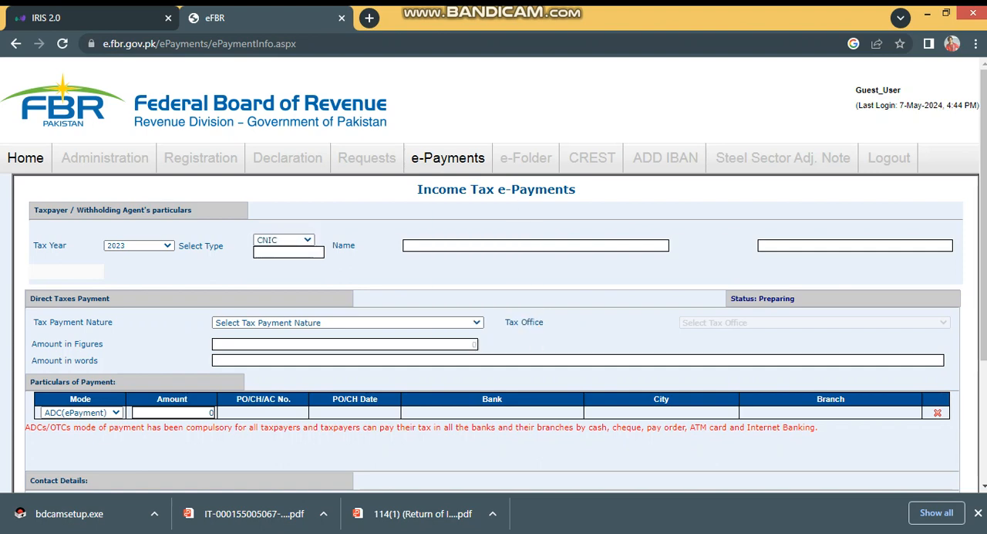
{"action": "left_click", "coordinate": [288, 252]}
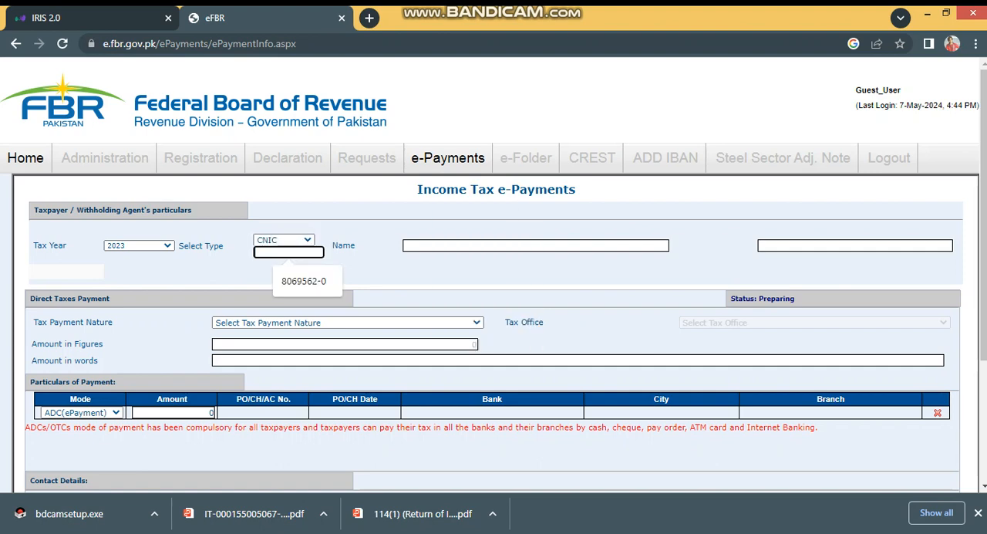
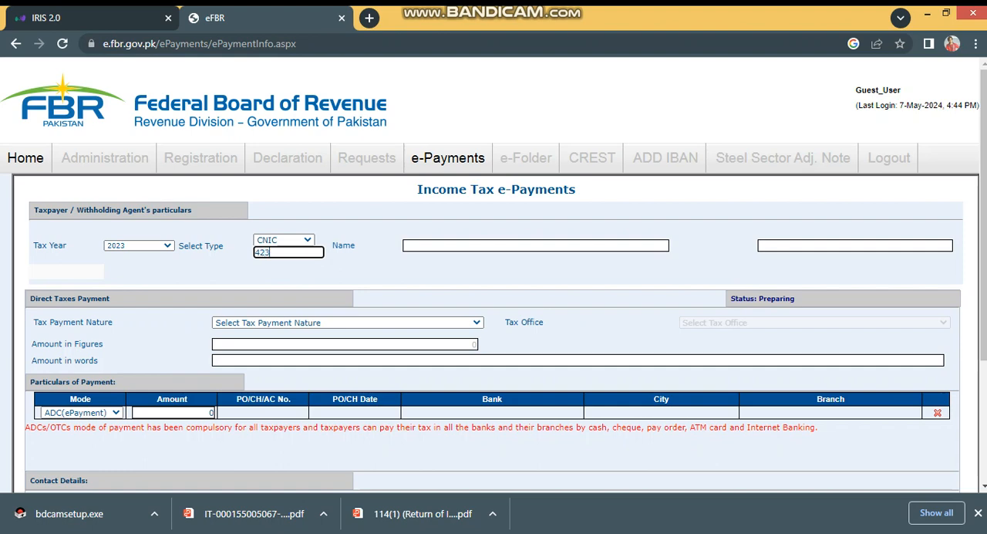
{"action": "key", "text": "Tab"}
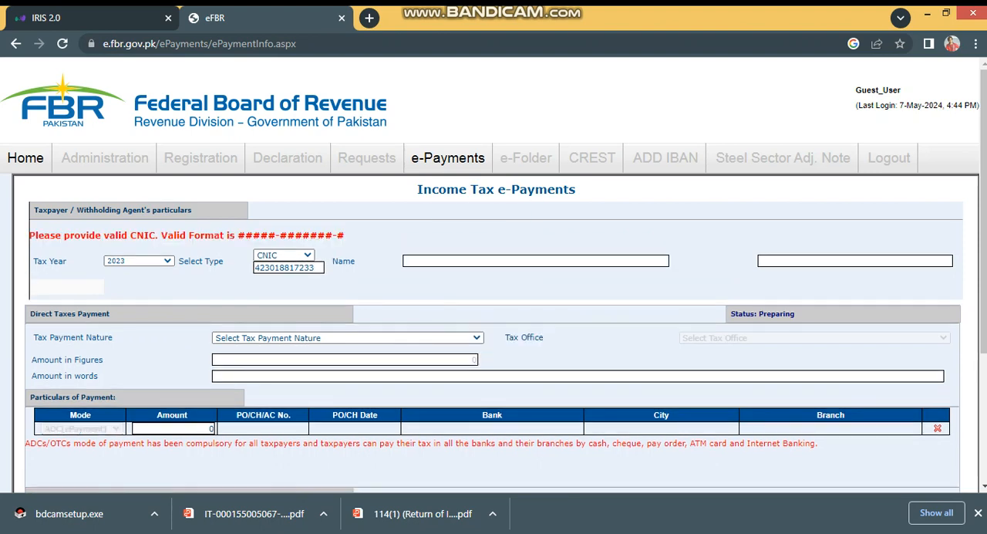
{"action": "left_click", "coordinate": [316, 268]}
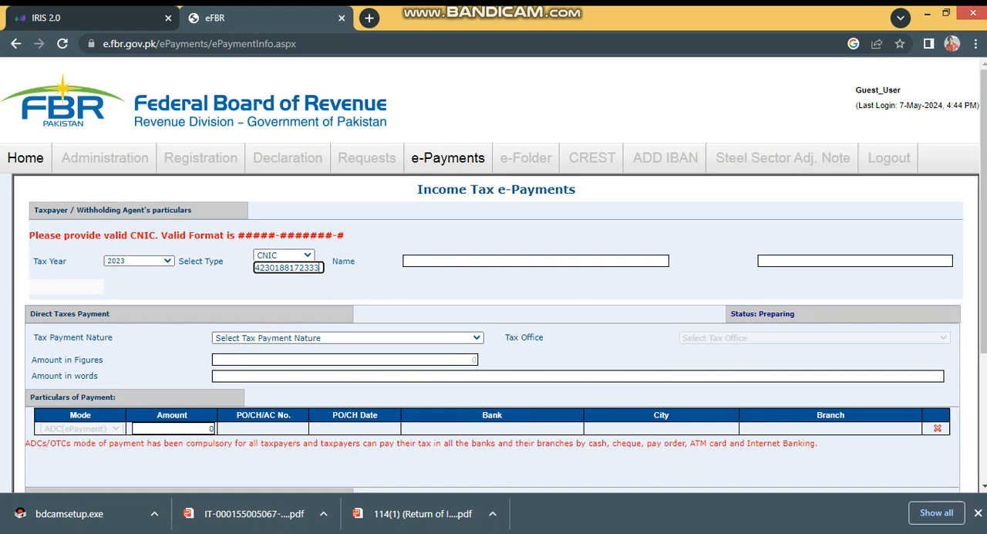
{"action": "key", "text": "Tab"}
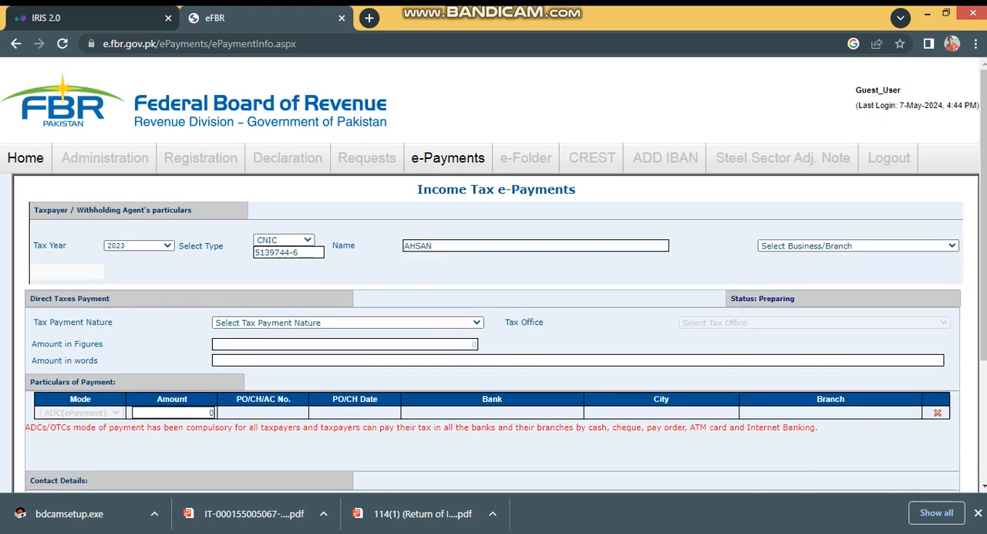
{"action": "left_click", "coordinate": [858, 245]}
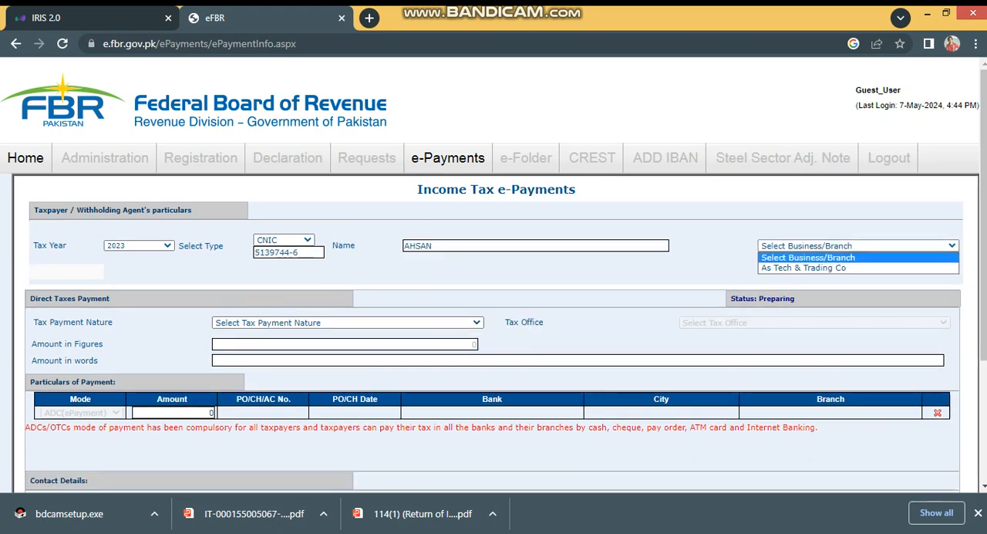
{"action": "left_click", "coordinate": [858, 245]}
{"action": "left_click", "coordinate": [683, 232]}
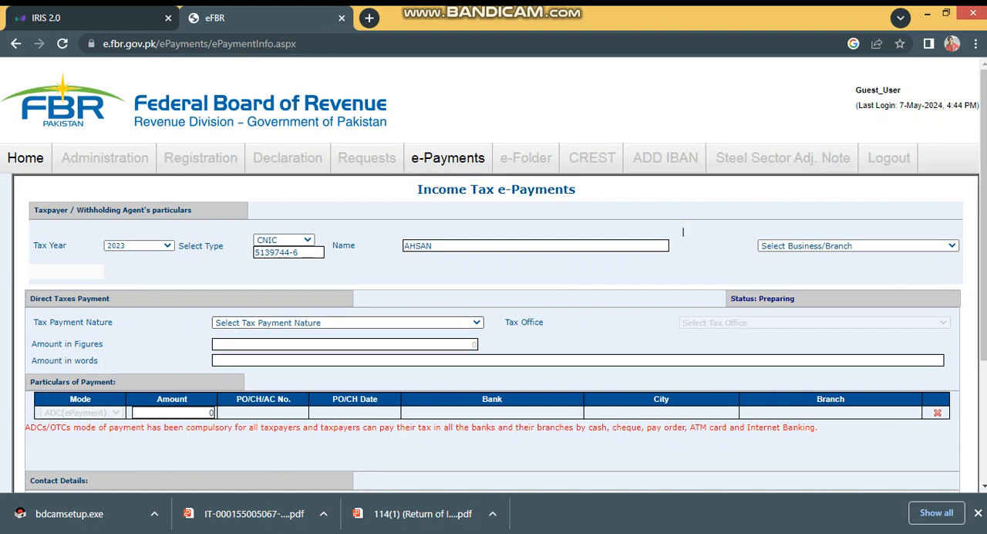
Step: Set the tax payment nature to Misc. and the tax payment section to 920601 - 182(A) - Surcharge for ATL
{"action": "left_click", "coordinate": [348, 322]}
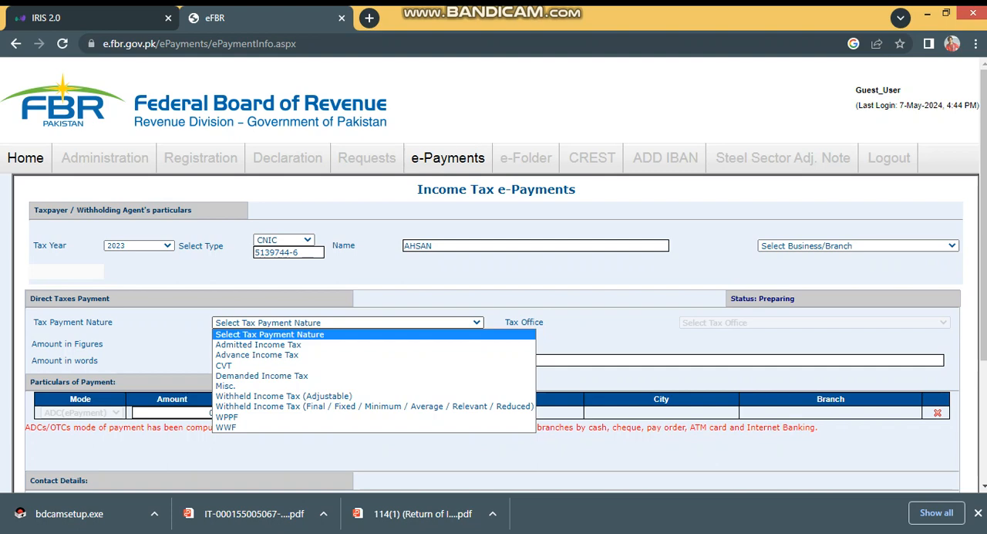
{"action": "key", "text": "Down"}
{"action": "key", "text": "Down"}
{"action": "key", "text": "Down"}
{"action": "key", "text": "Down"}
{"action": "key", "text": "Down"}
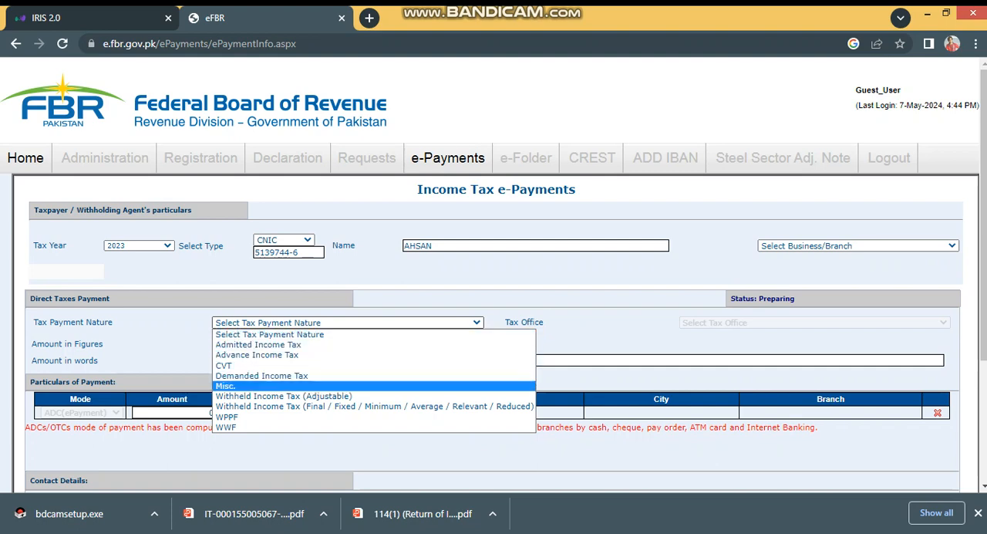
{"action": "key", "text": "Return"}
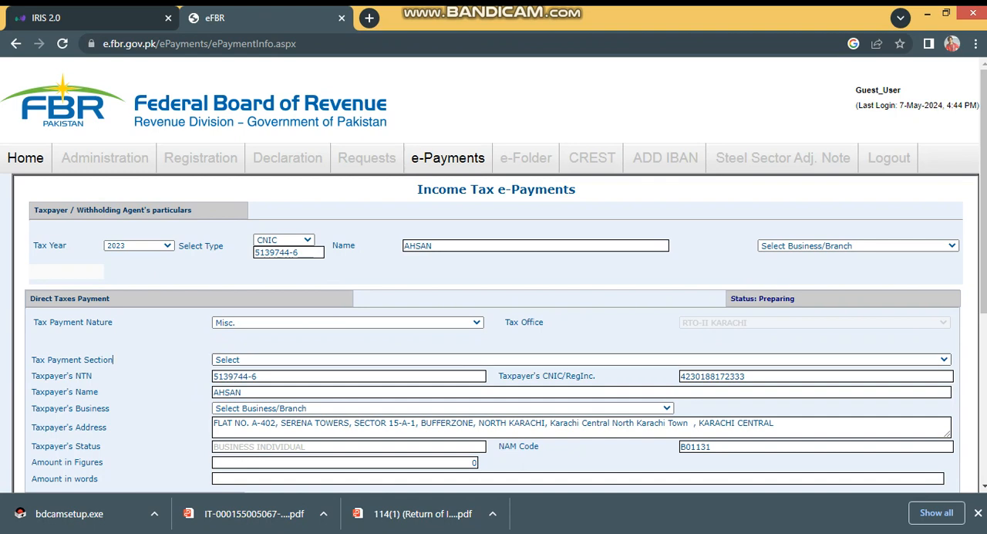
{"action": "left_click", "coordinate": [347, 359]}
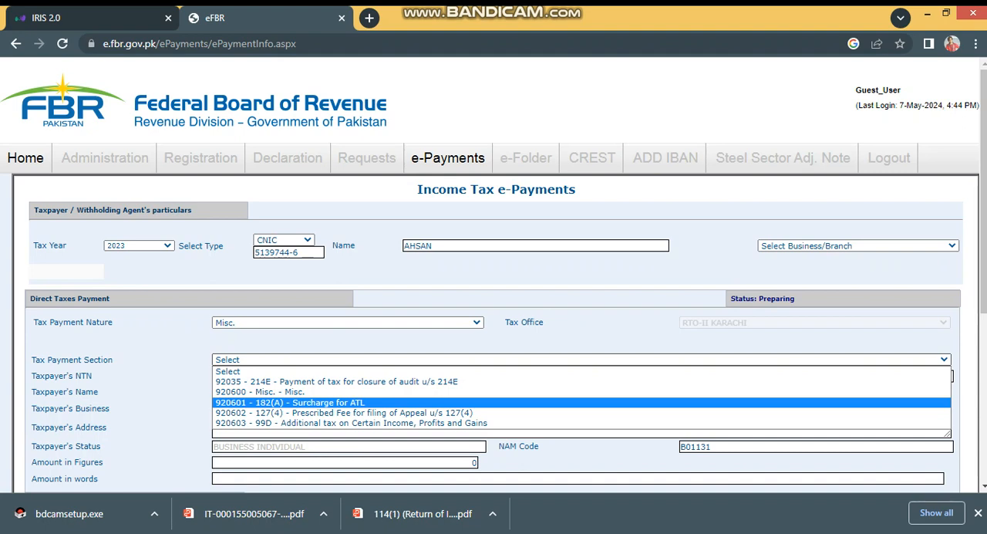
{"action": "key", "text": "Return"}
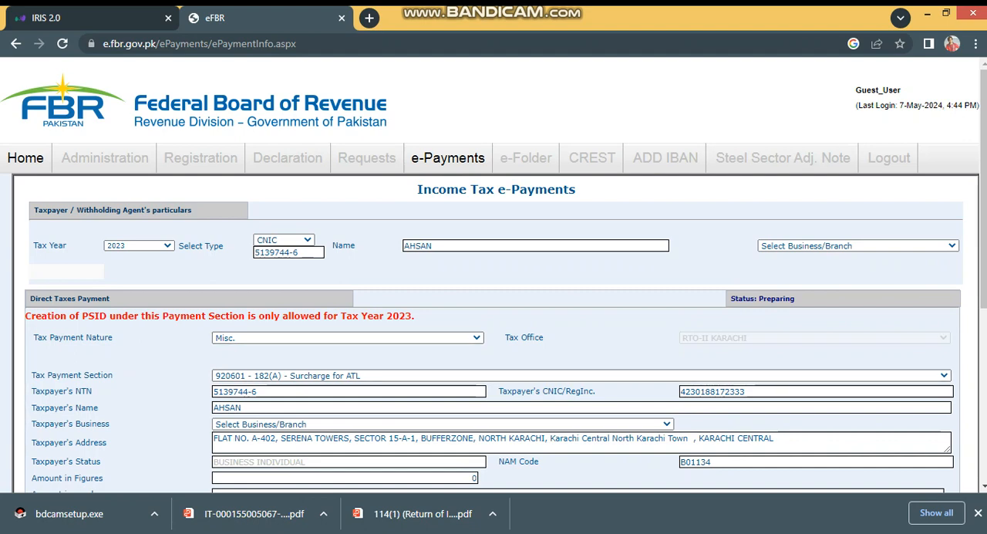
Step: Enter 1,000 as the amount in figures and as the ADC (ePayment) amount in the payment particulars
{"action": "left_click", "coordinate": [473, 478]}
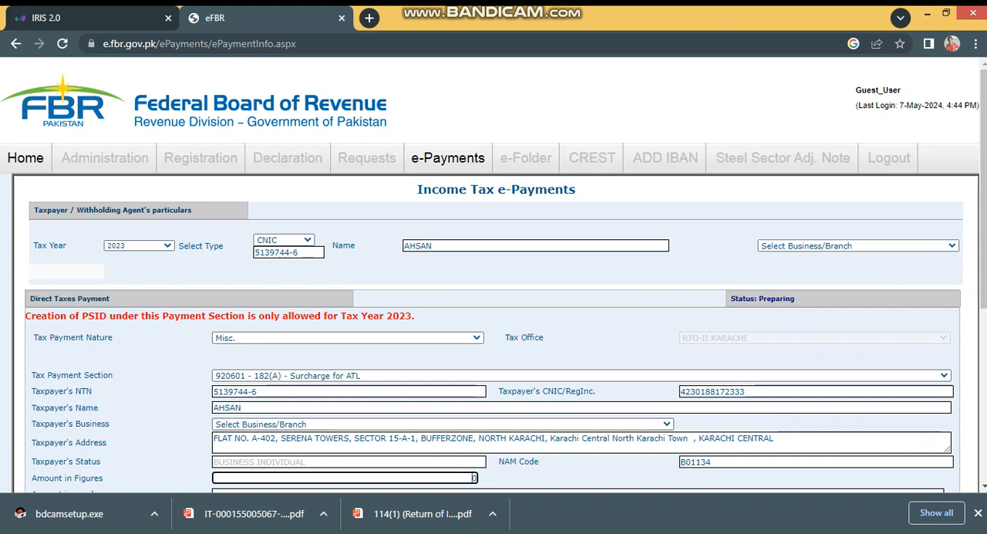
{"action": "double_click", "coordinate": [473, 478]}
{"action": "type", "text": "1000"}
{"action": "key", "text": "Tab"}
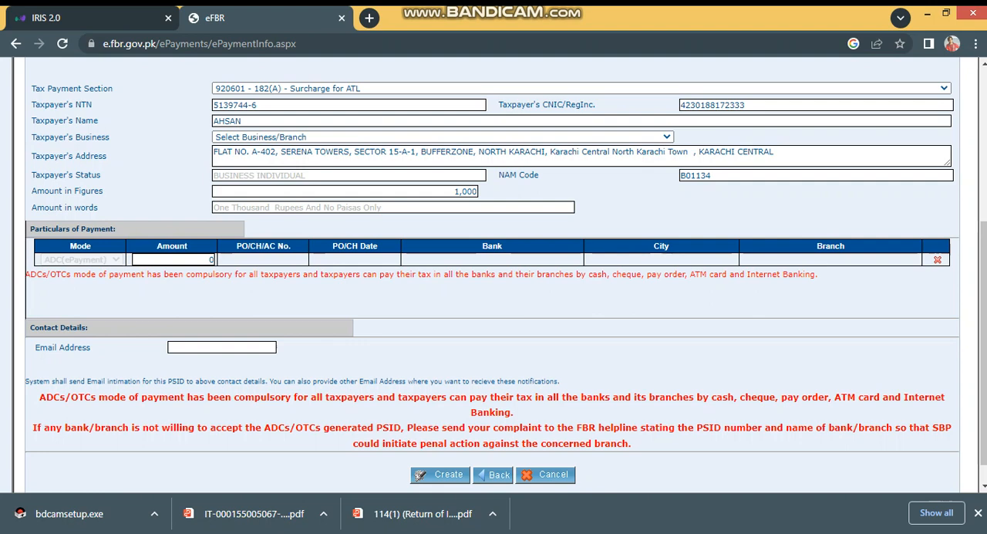
{"action": "left_click", "coordinate": [173, 260]}
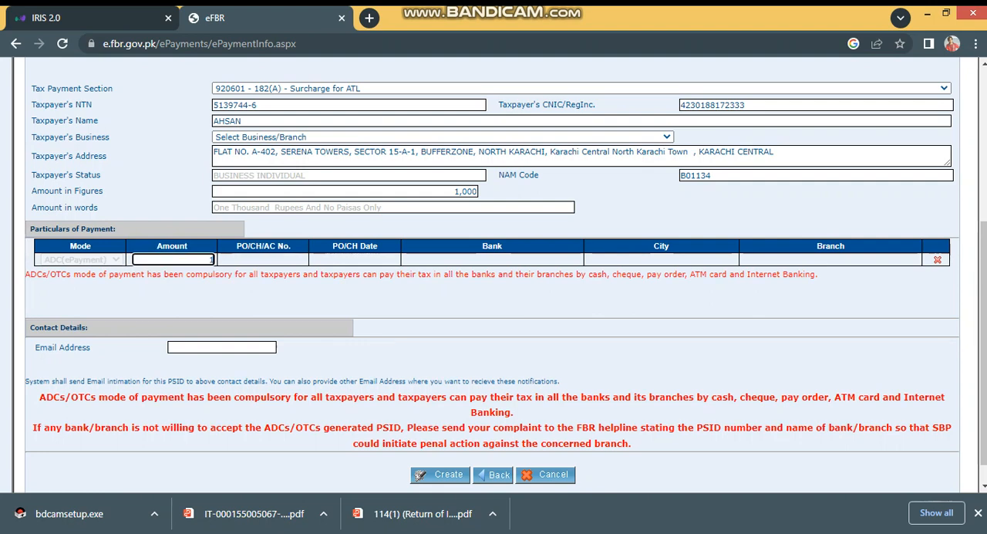
{"action": "type", "text": "1,000"}
Step: Fill in the contact e-mail address and create the e-payment for review
{"action": "left_click", "coordinate": [222, 347]}
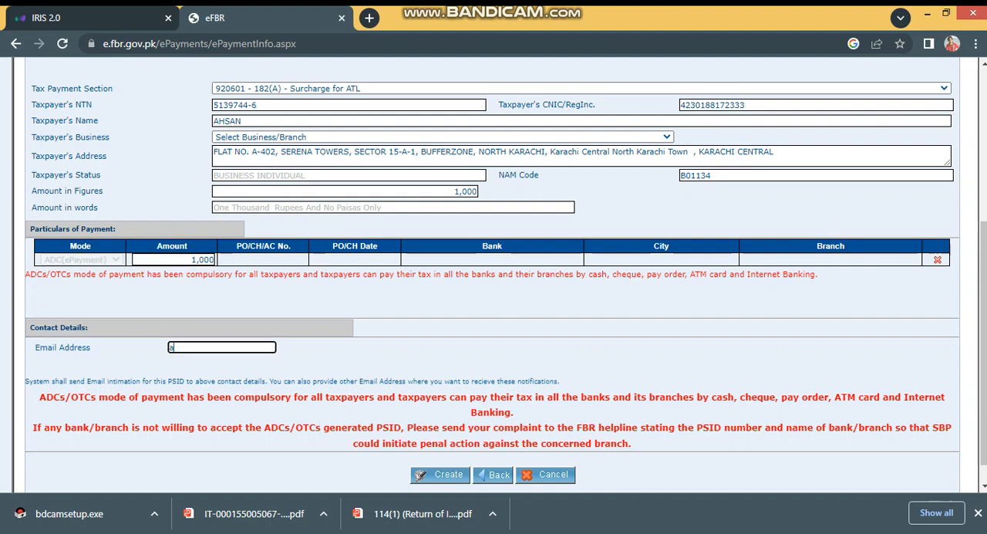
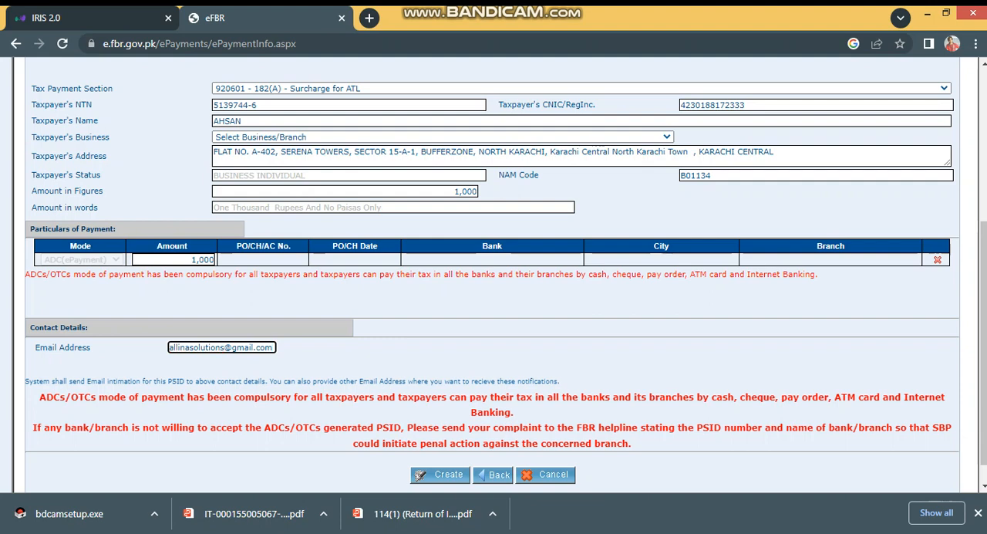
{"action": "left_click", "coordinate": [439, 474]}
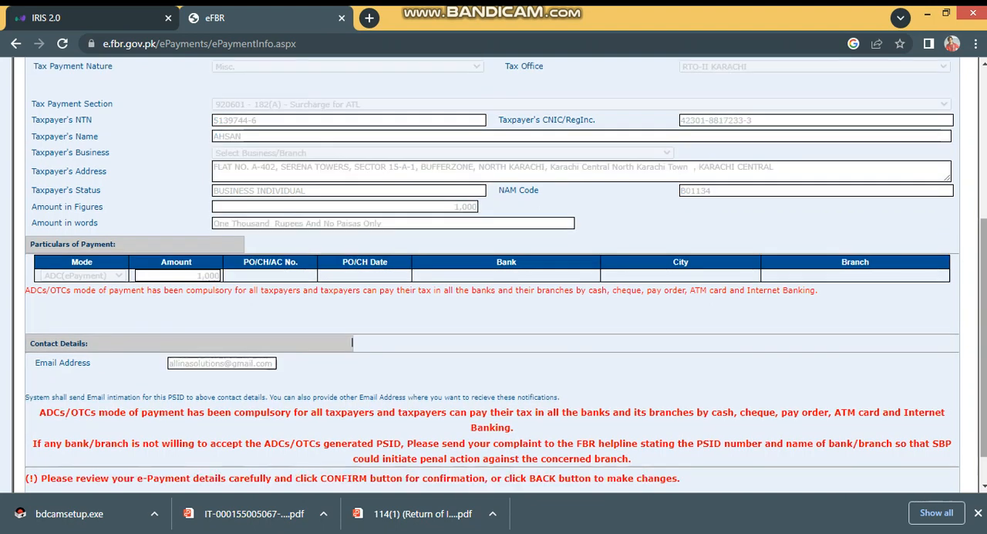
Step: Review the income tax e-payment details from the taxpayer's particulars to the contact details and confirm them to generate the payment slip
{"action": "scroll", "coordinate": [499, 276], "scroll_direction": "down", "scroll_amount": 1}
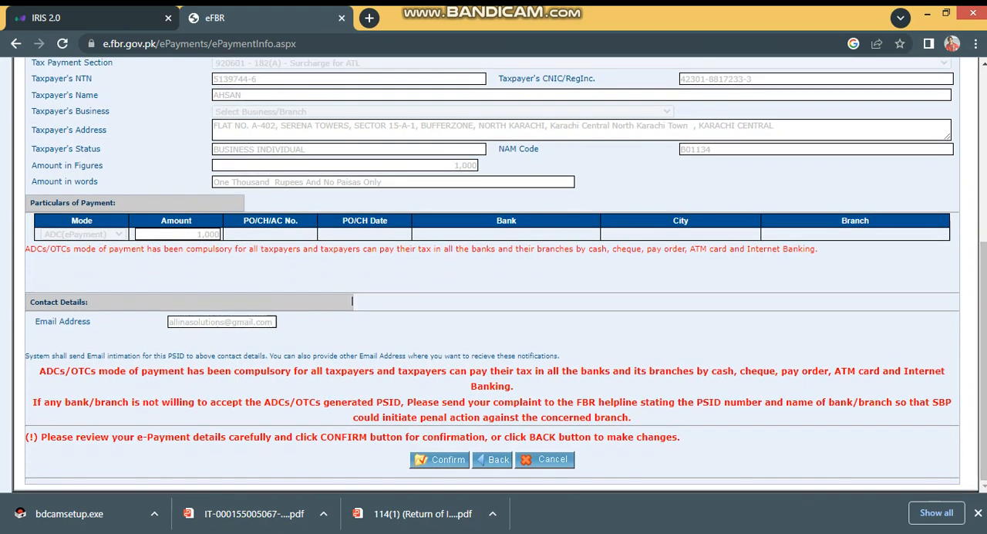
{"action": "scroll", "coordinate": [493, 275], "scroll_direction": "up", "scroll_amount": 3}
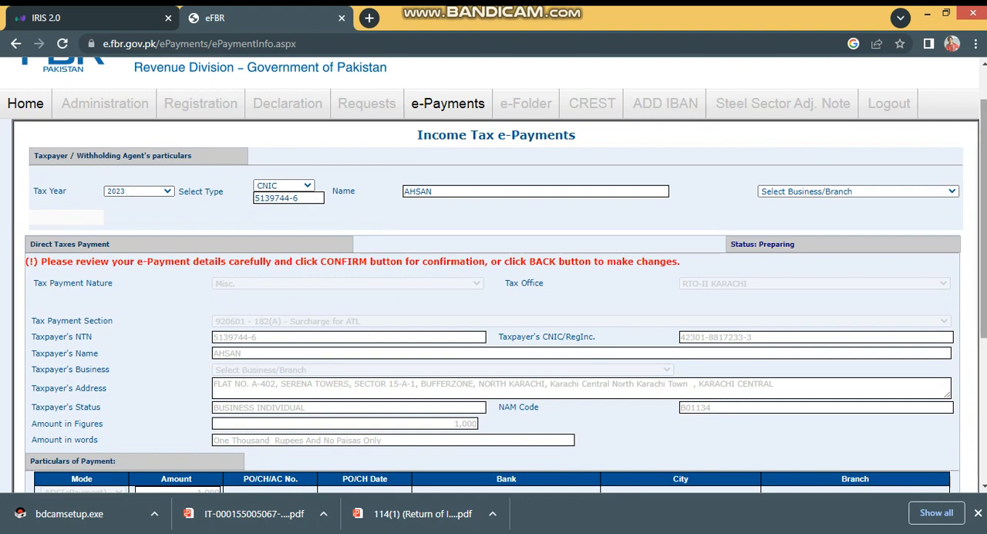
{"action": "scroll", "coordinate": [353, 445], "scroll_direction": "down", "scroll_amount": 2}
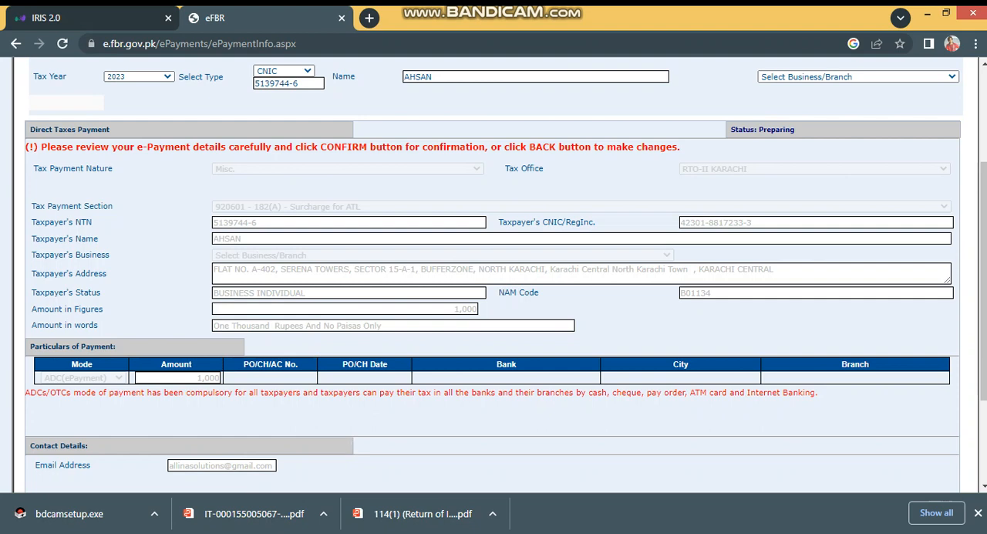
{"action": "scroll", "coordinate": [352, 386], "scroll_direction": "down", "scroll_amount": 1}
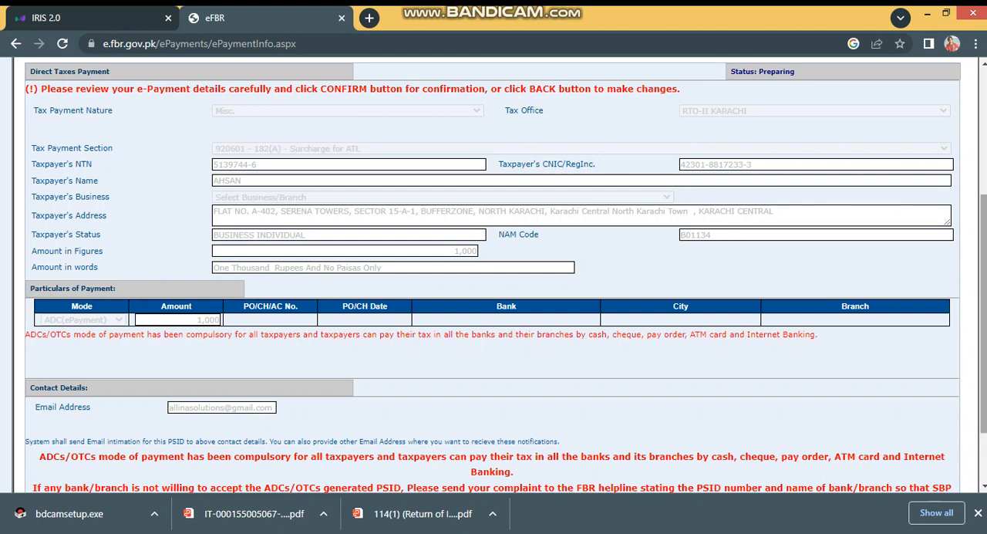
{"action": "scroll", "coordinate": [351, 386], "scroll_direction": "down", "scroll_amount": 2}
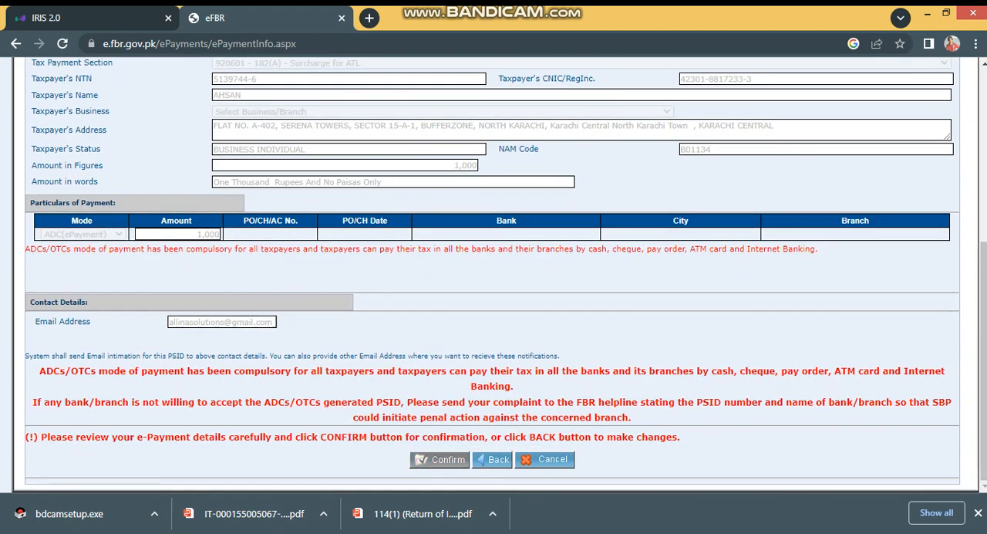
{"action": "left_click", "coordinate": [440, 459]}
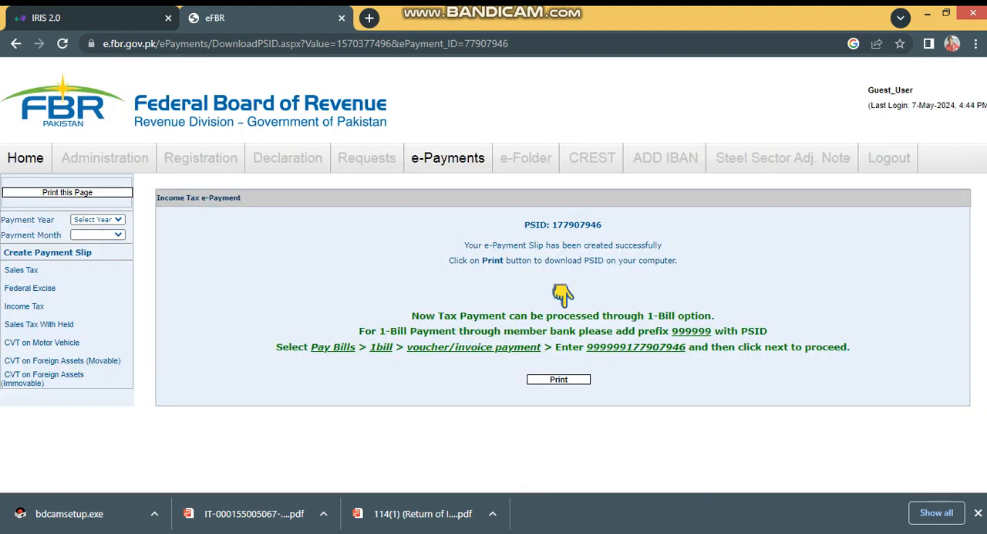
Step: Highlight the new slip's PSID number, download the slip as a PDF and open the downloaded challan
{"action": "double_click", "coordinate": [563, 224]}
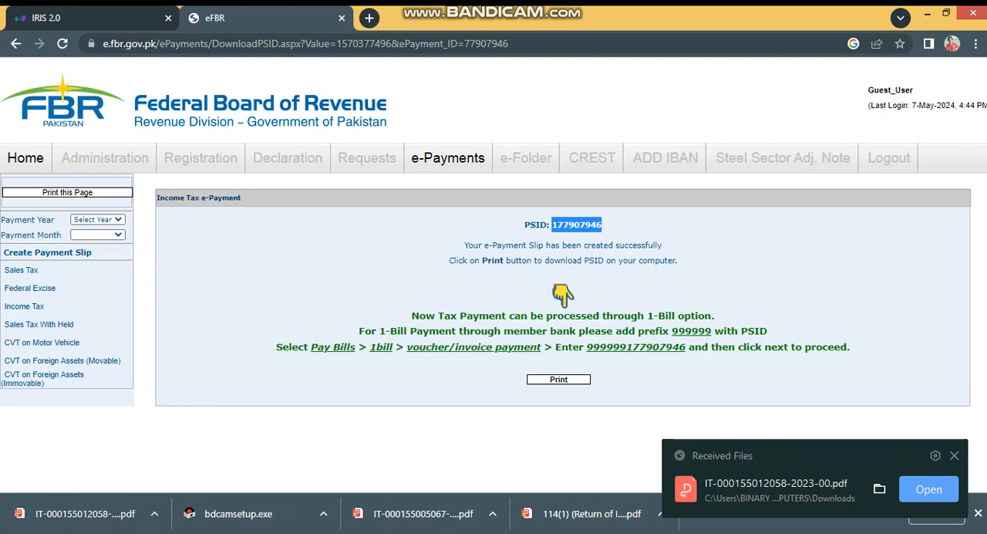
{"action": "left_click", "coordinate": [77, 513]}
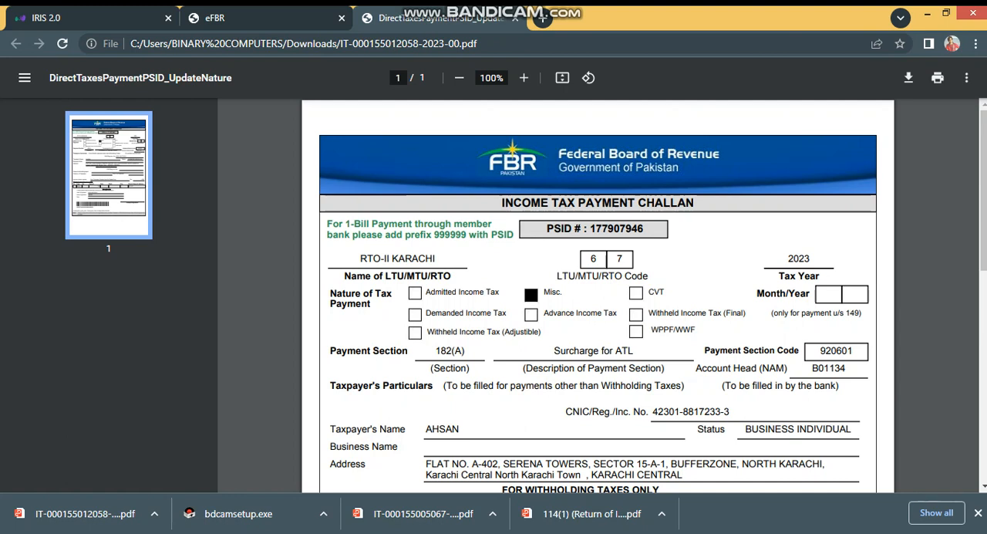
Step: Examine the income tax payment challan and highlight the PSID number in its header
{"action": "left_click_drag", "start_coordinate": [983, 193], "coordinate": [983, 234]}
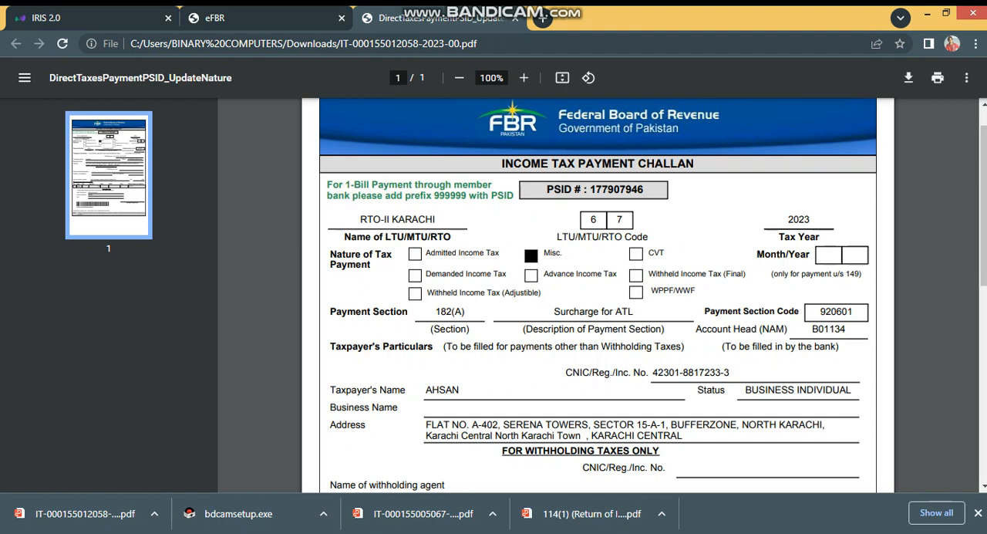
{"action": "double_click", "coordinate": [617, 190]}
{"action": "left_click_drag", "start_coordinate": [596, 190], "coordinate": [644, 189]}
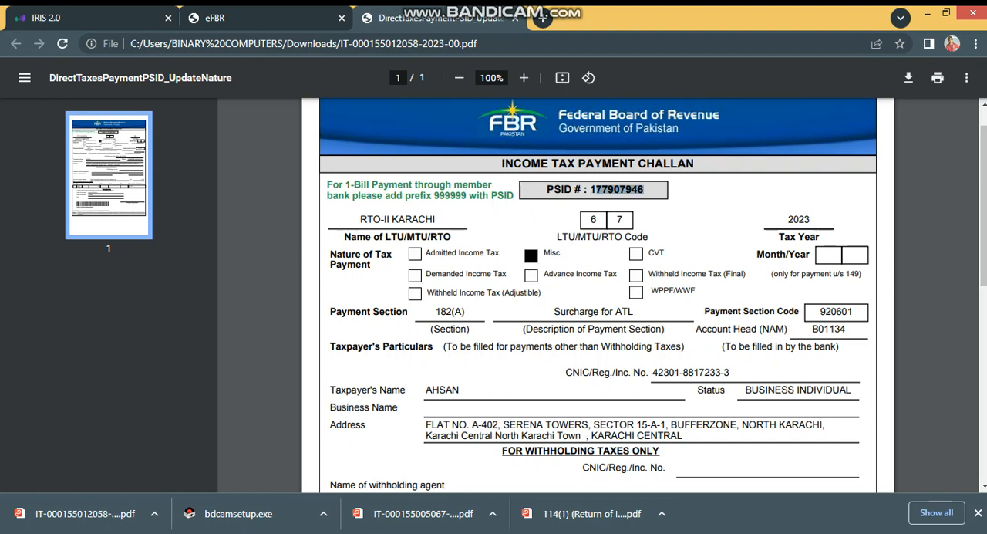